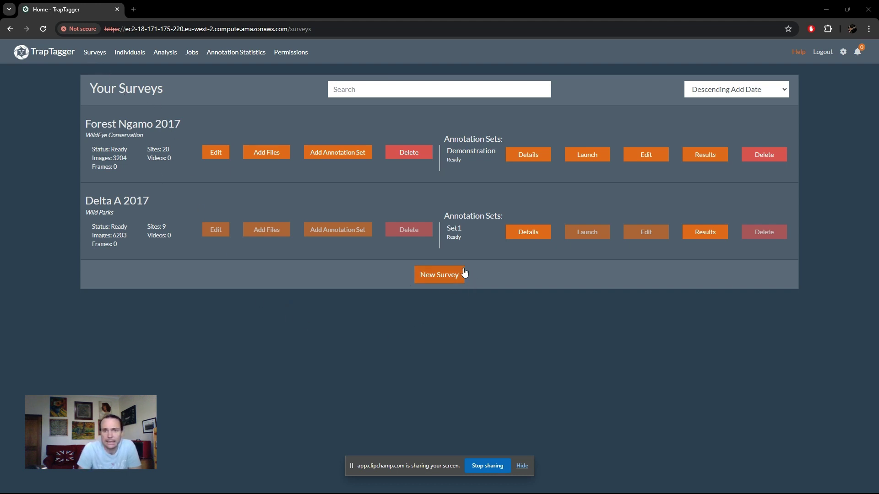
Step: Open the New Survey form from the Your Surveys page
click(438, 276)
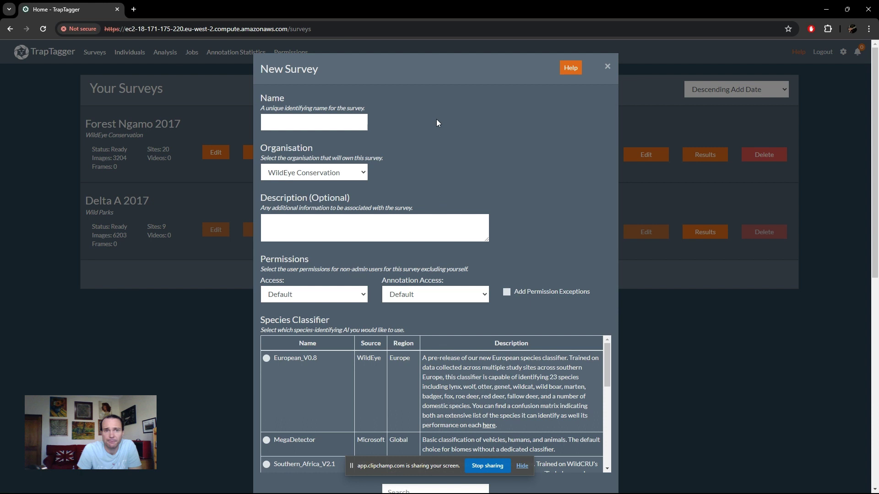
Step: Enter 'Kwaluzi 2017' as the survey name
click(309, 125)
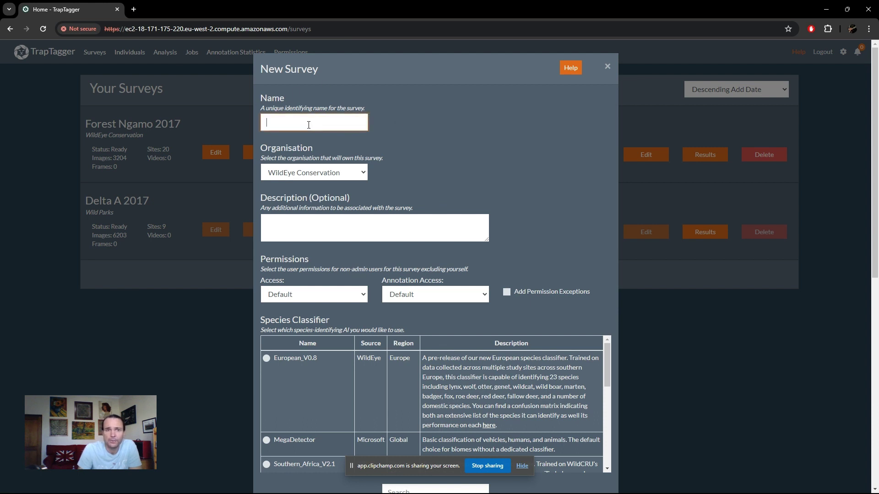
text(Kwaluzi)
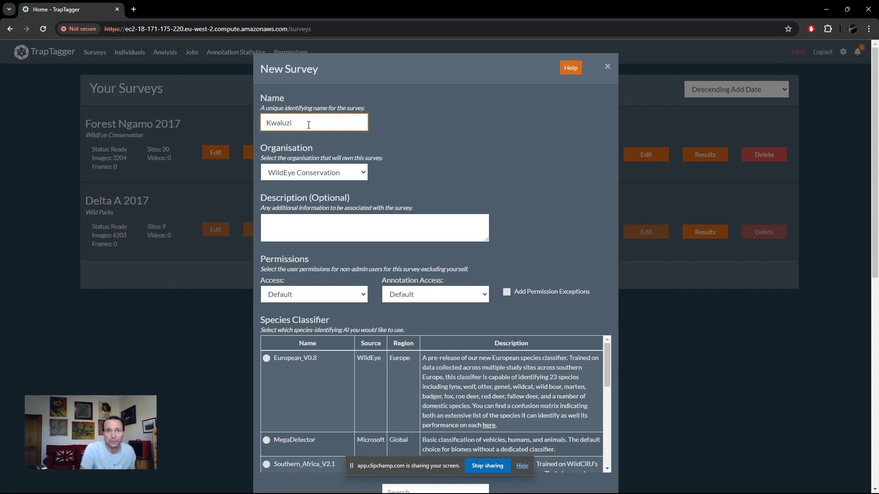
text( 2017)
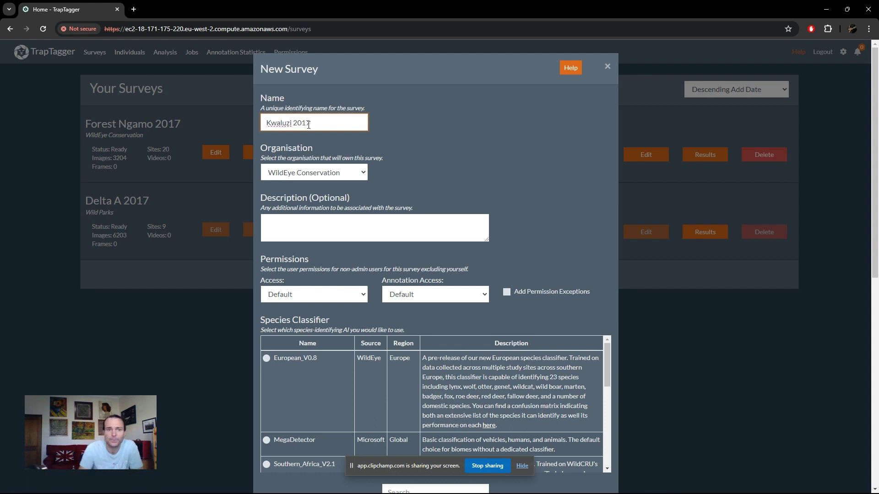
click(397, 133)
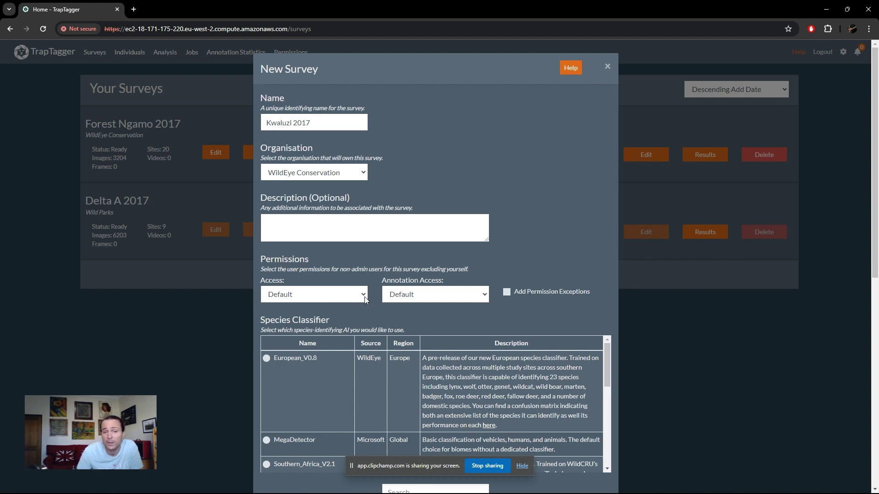
Step: Try Hidden general access, revert it to Default, and enable Add Permission Exceptions
click(282, 295)
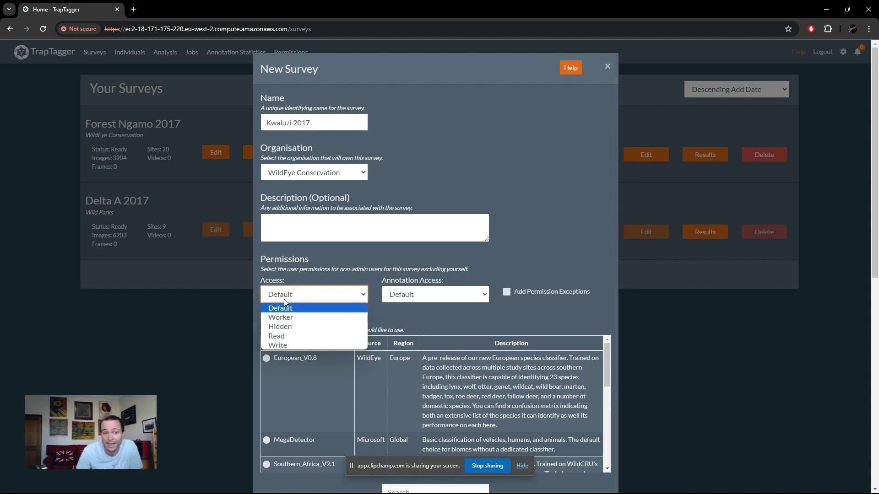
click(293, 326)
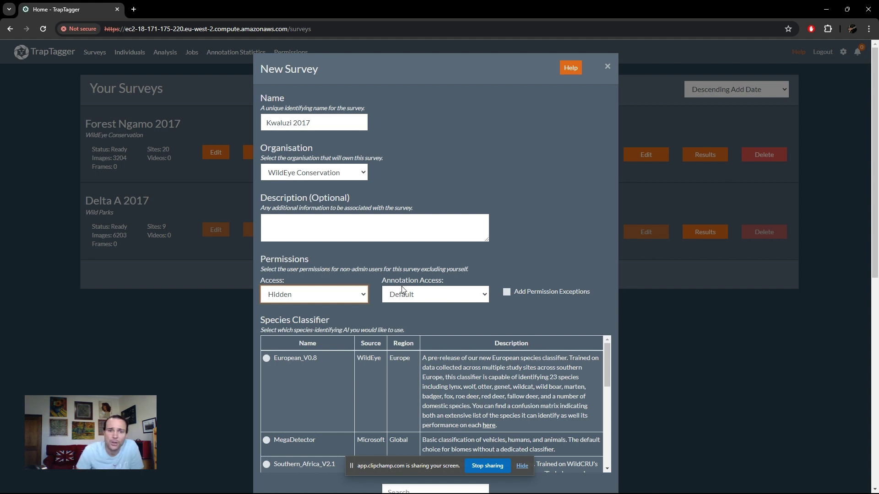
click(337, 294)
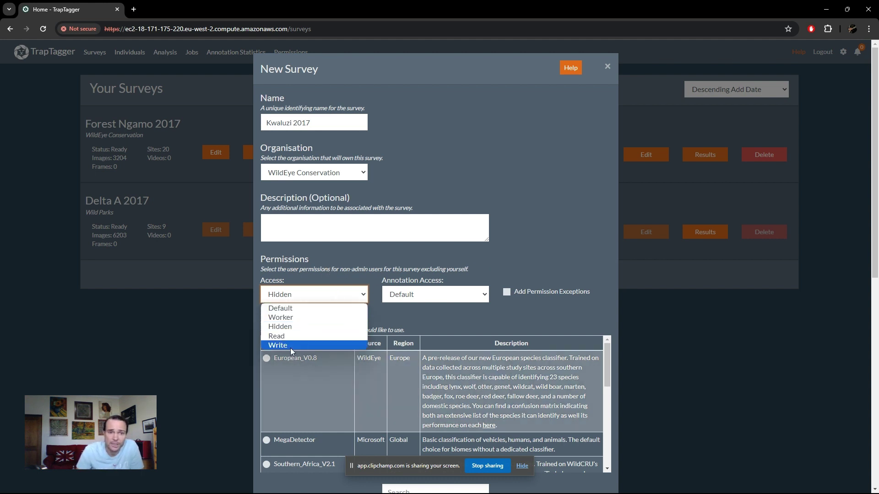
click(295, 309)
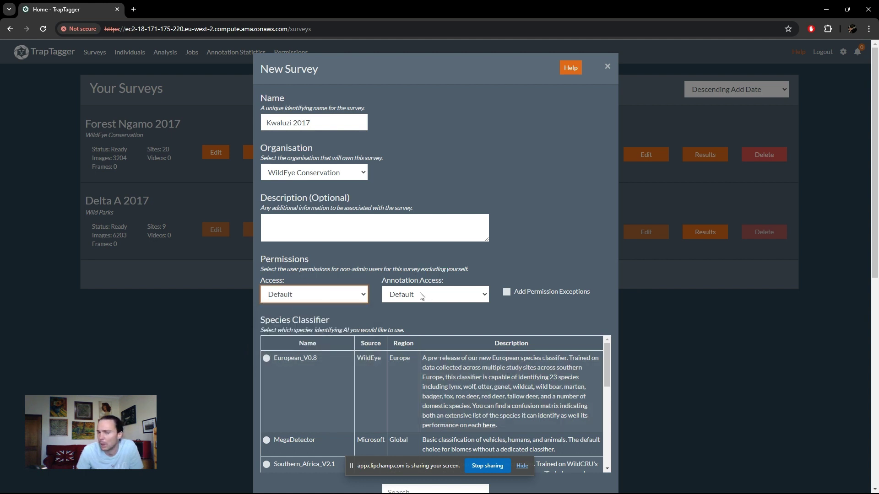
click(508, 292)
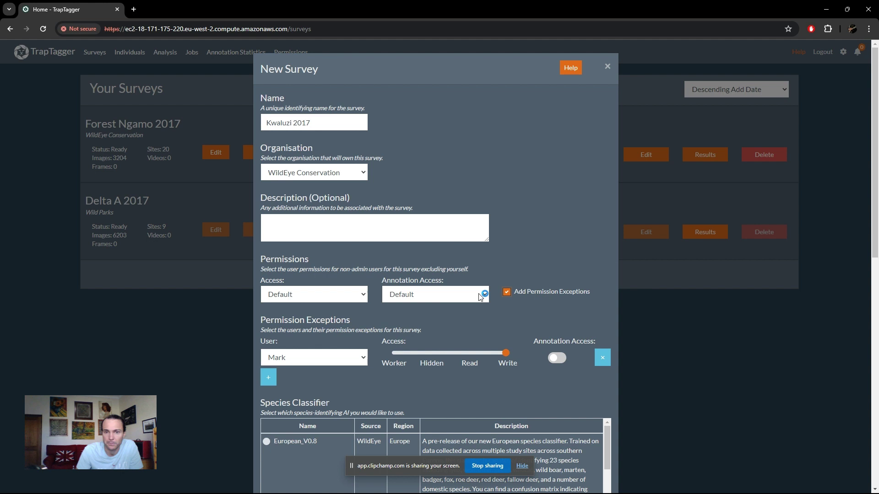
Step: Turn permission exceptions off and pick the Sub_Saharan_Africa_V1.0 species classifier
click(506, 292)
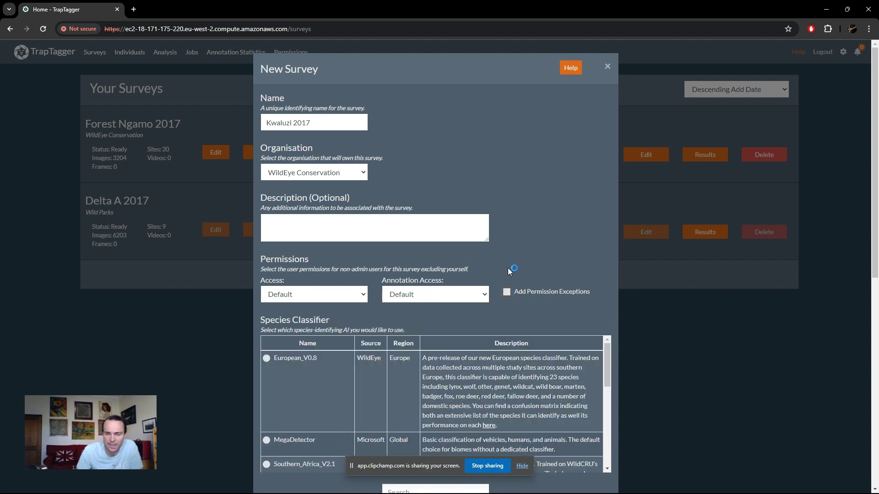
scroll(550, 238, down, 3)
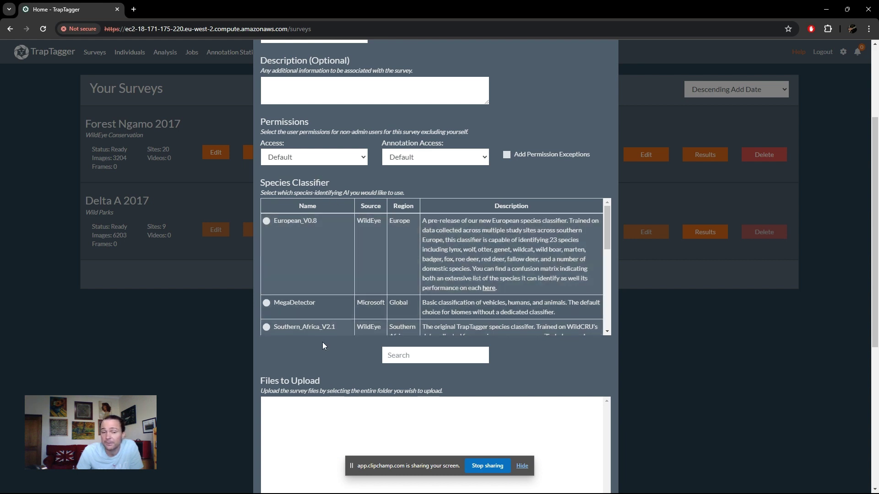
scroll(312, 241, down, 1)
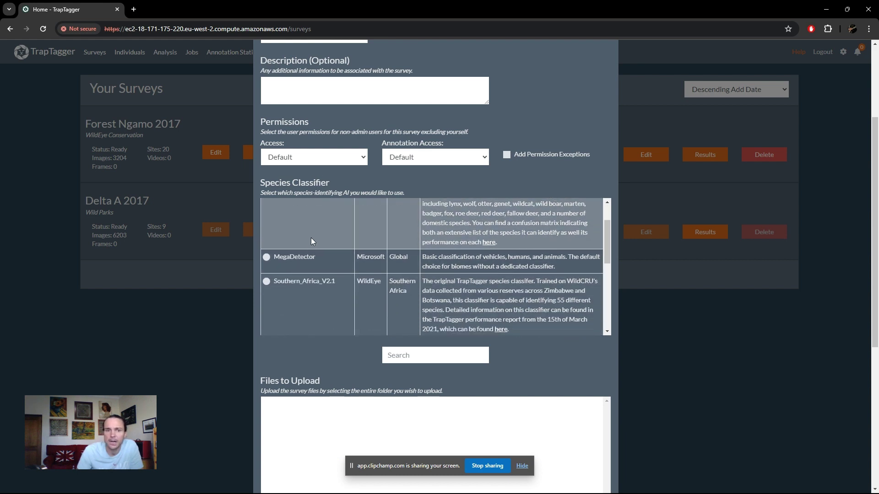
scroll(334, 247, down, 3)
scroll(335, 247, up, 4)
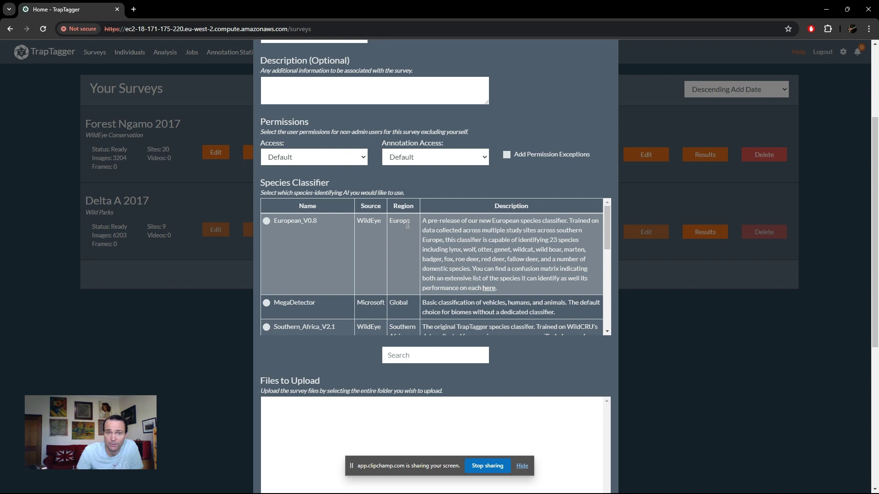
scroll(406, 224, down, 3)
scroll(405, 291, down, 2)
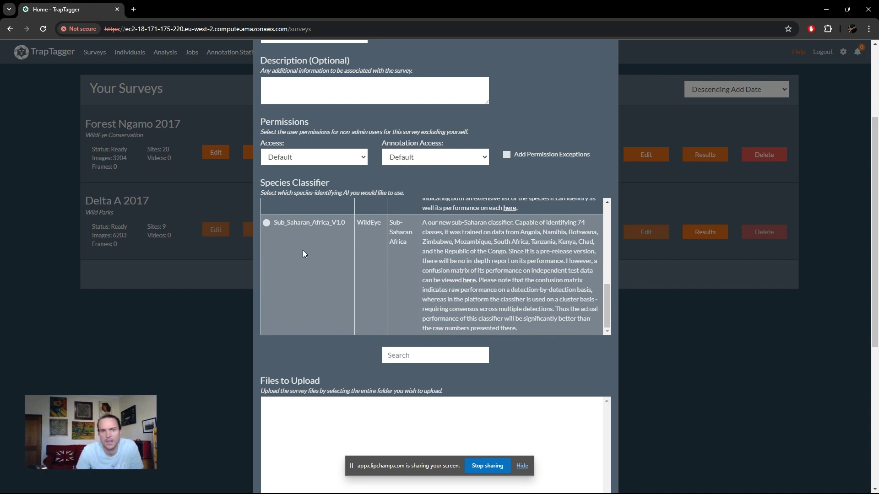
click(267, 222)
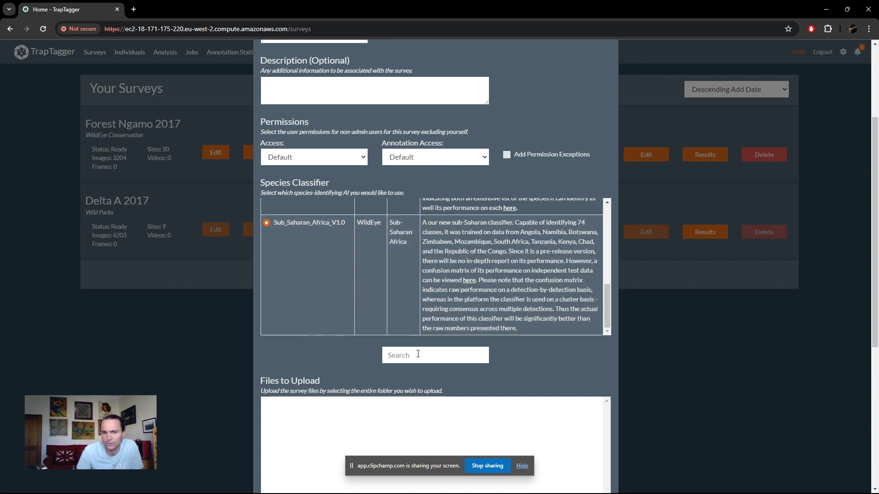
Step: Scroll to Select Files and the identifier options, and centre the Camera Trap Data window
scroll(344, 365, down, 1)
scroll(345, 369, down, 5)
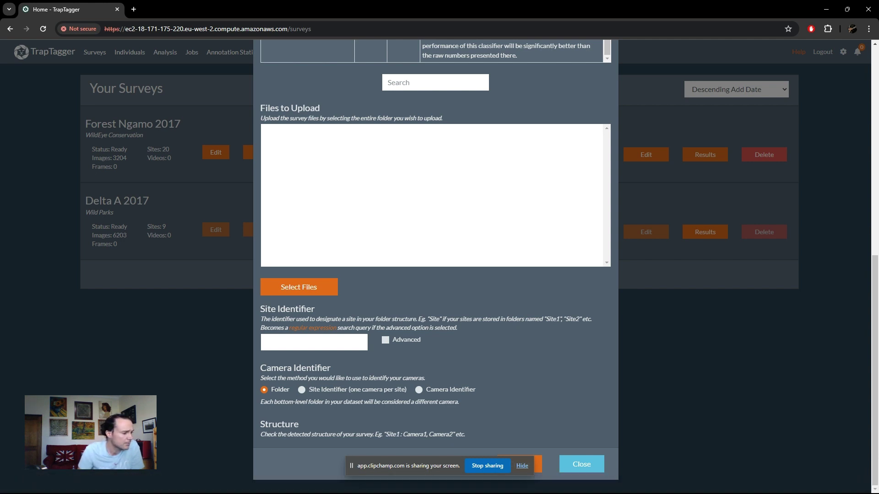
drag(0, 147, 482, 98)
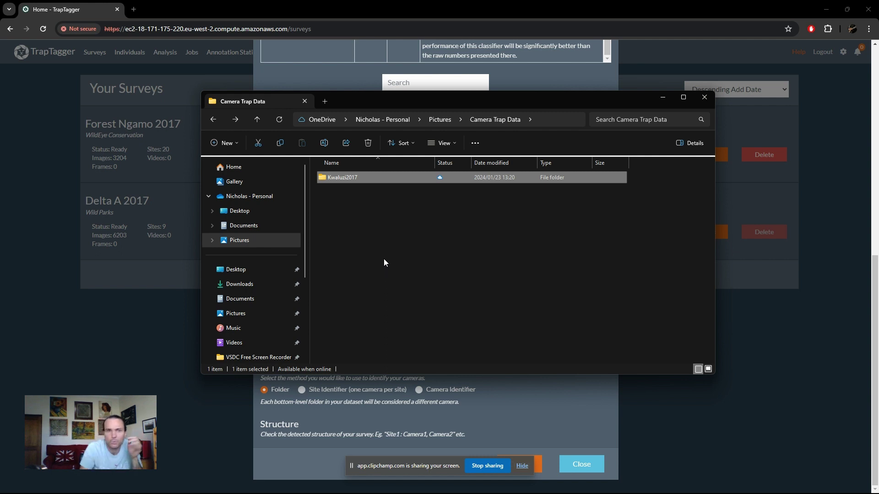
click(380, 239)
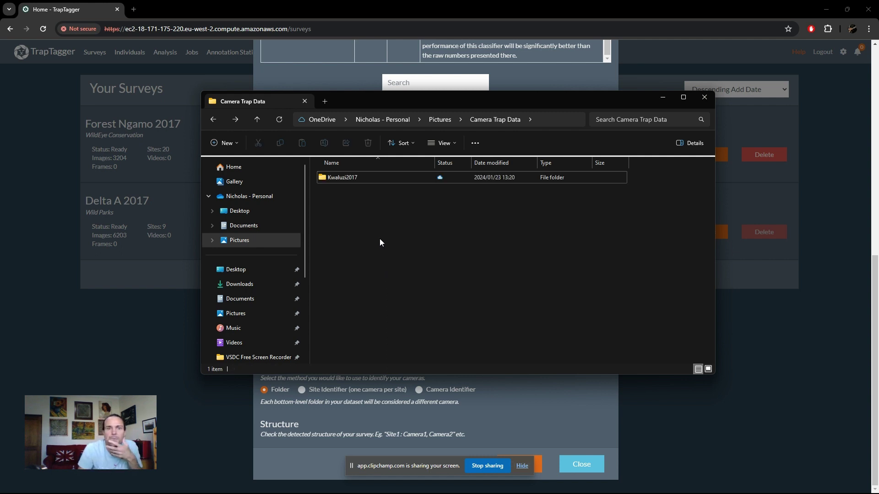
click(345, 178)
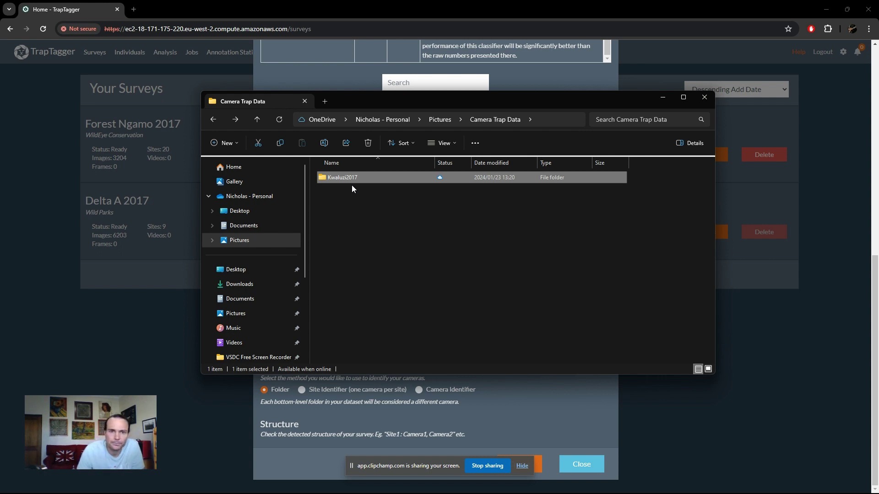
Step: Open the Kwaluzi2017 folder to list its 80 camera subfolders
double_click(342, 180)
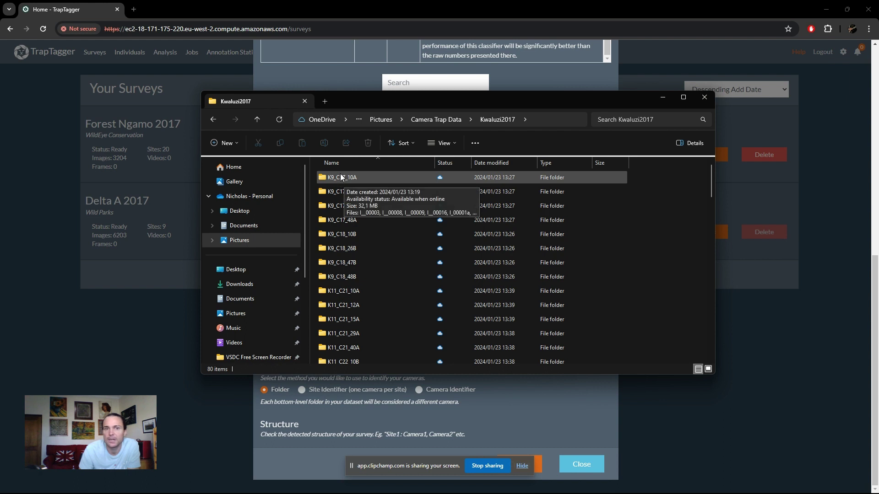
Step: Open the K9_C17_10A folder, reposition the window, and select image I_00003
double_click(339, 178)
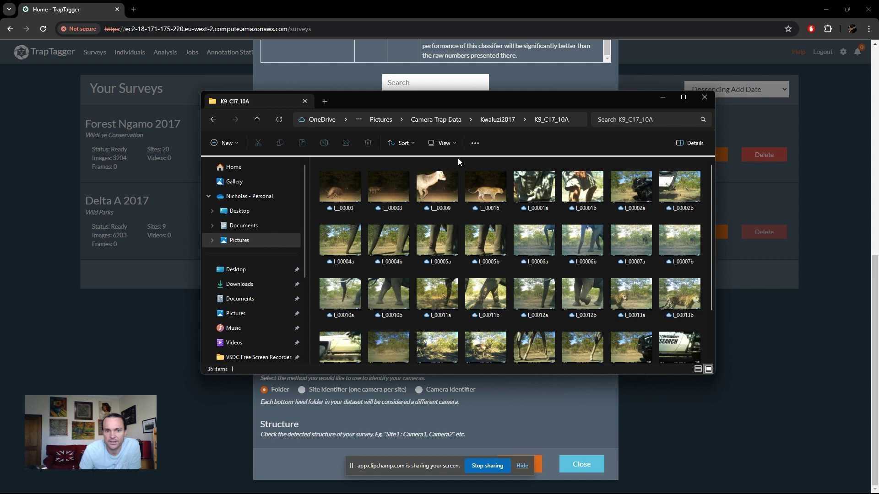
drag(465, 103, 667, 87)
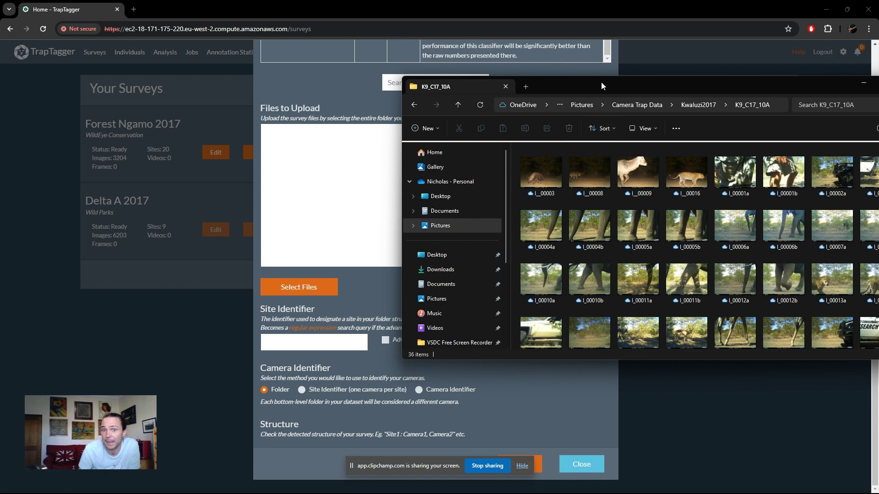
drag(600, 82, 358, 74)
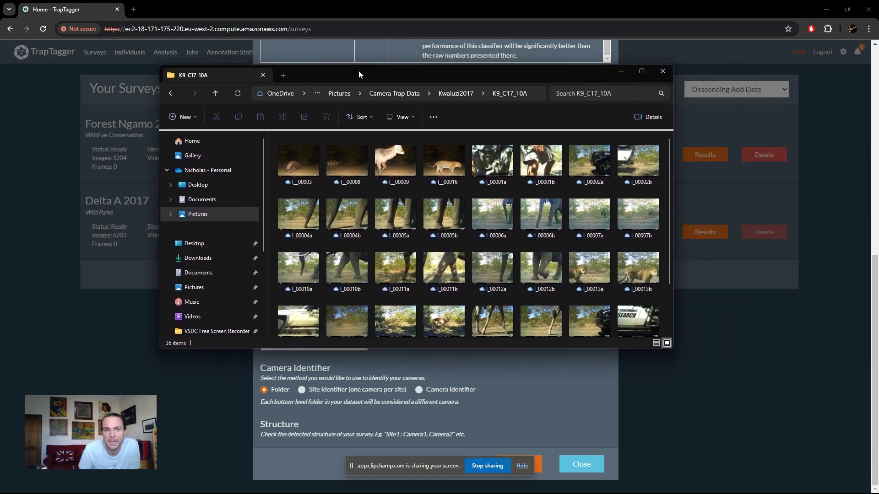
click(299, 161)
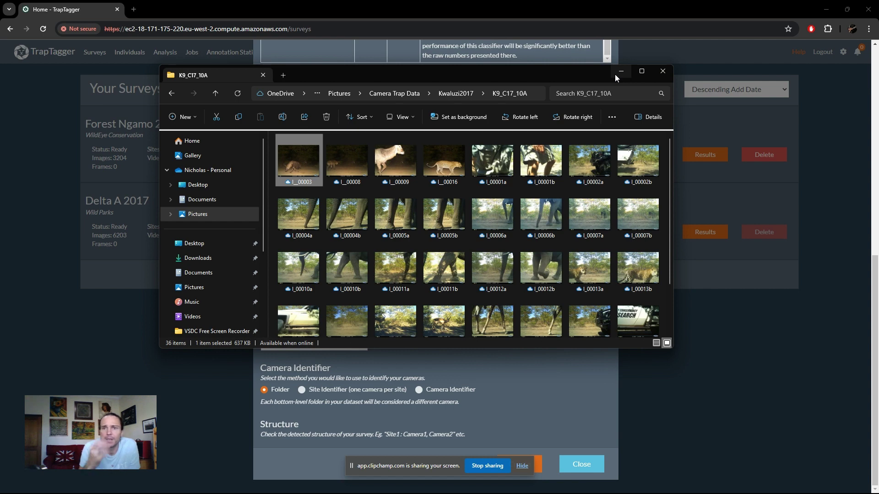
Step: Minimize the folder window and switch on advanced Site Identifier matching in the form
click(614, 74)
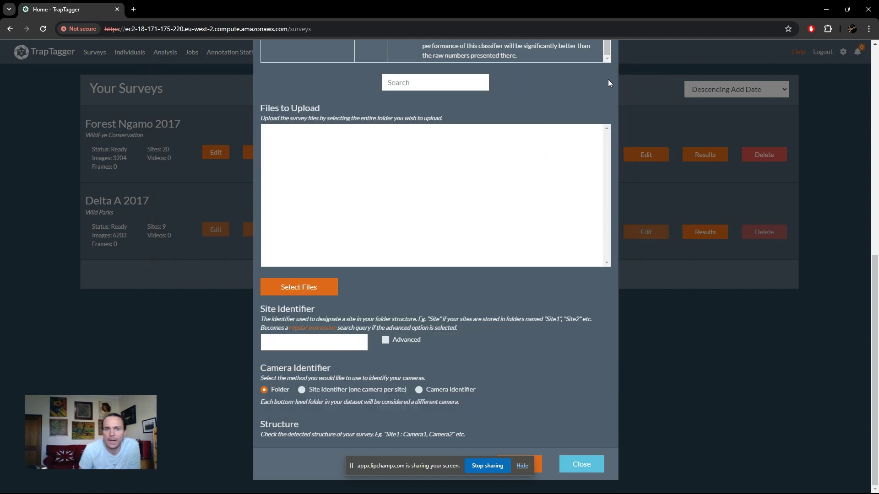
click(410, 344)
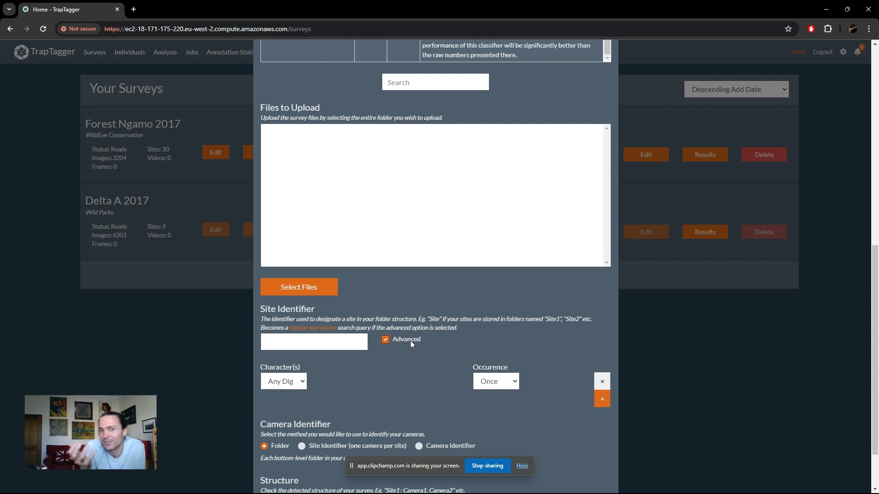
click(290, 344)
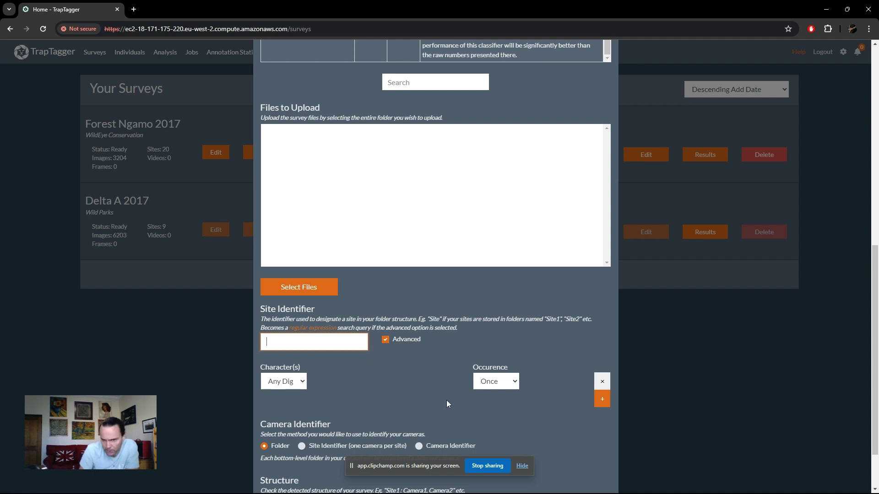
Step: Build the site pattern [A-Z][0-9]+: one uppercase letter, then one or more digits
click(297, 388)
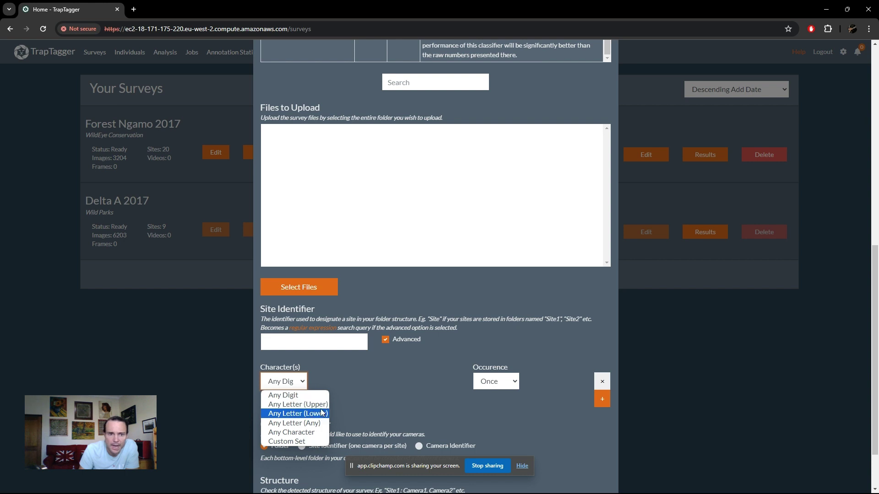
click(308, 407)
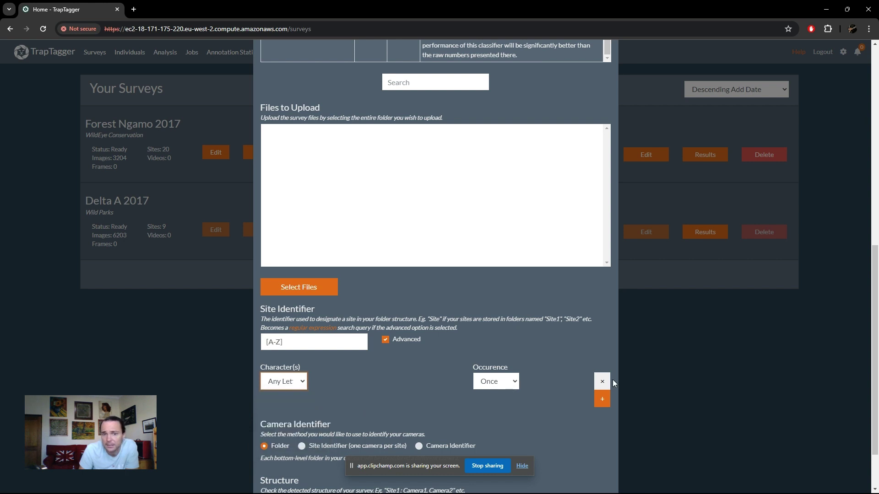
click(602, 400)
click(302, 399)
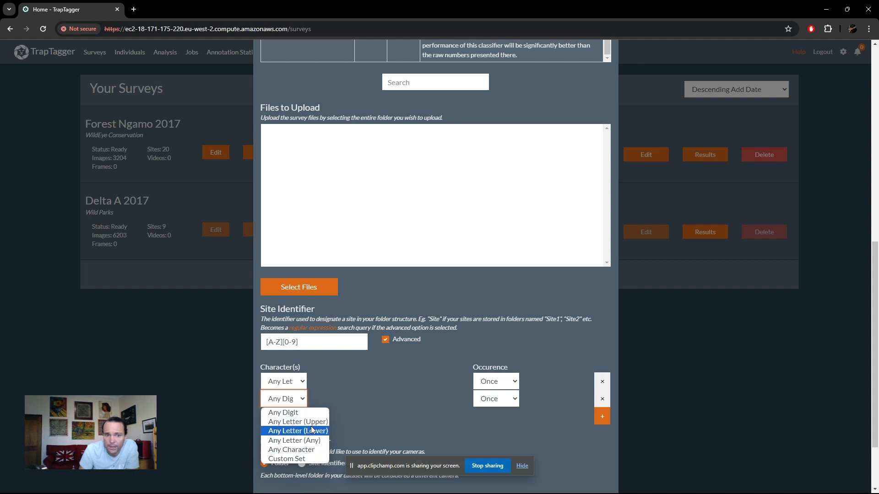
click(283, 413)
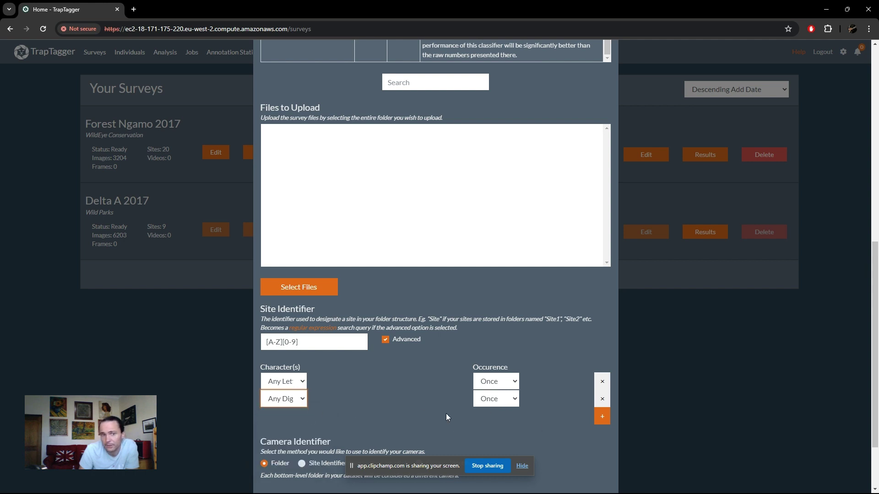
click(516, 404)
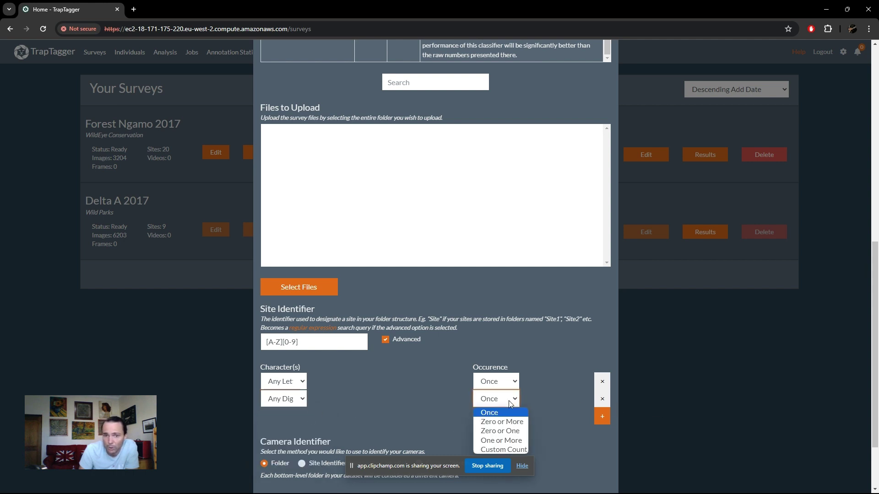
click(503, 441)
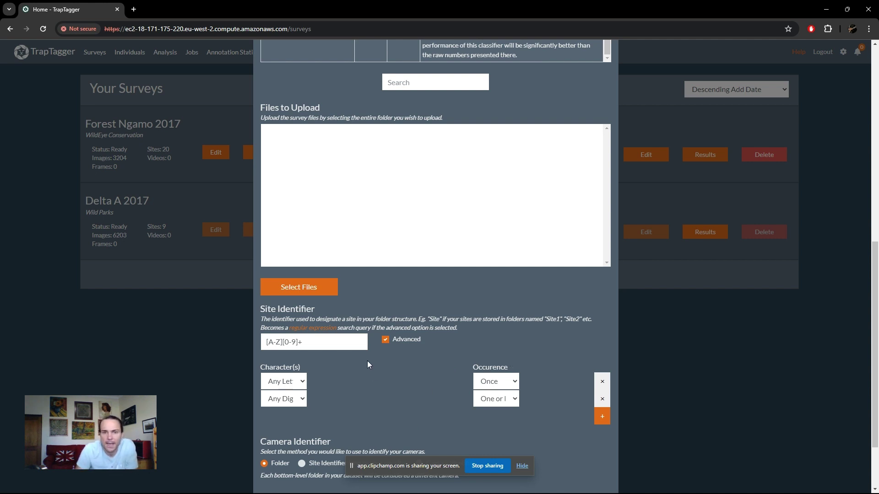
Step: Turn off Advanced mode and replace the site identifier with 'K'
click(386, 340)
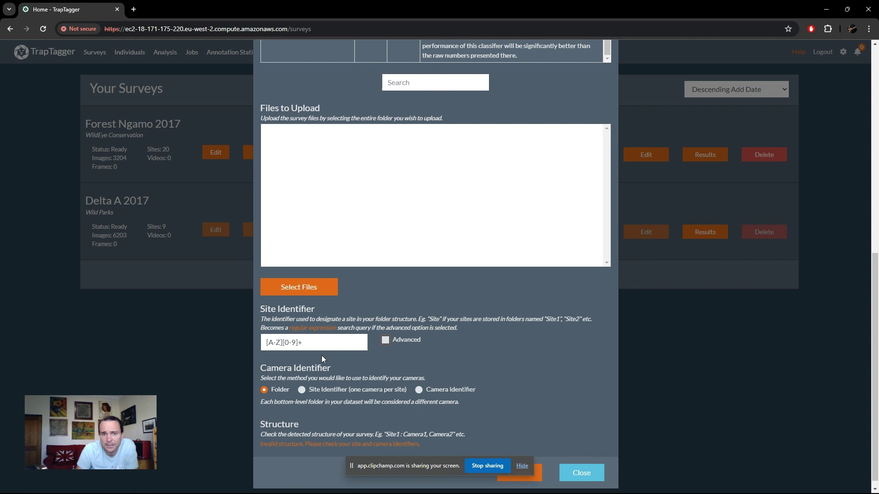
drag(314, 347, 271, 350)
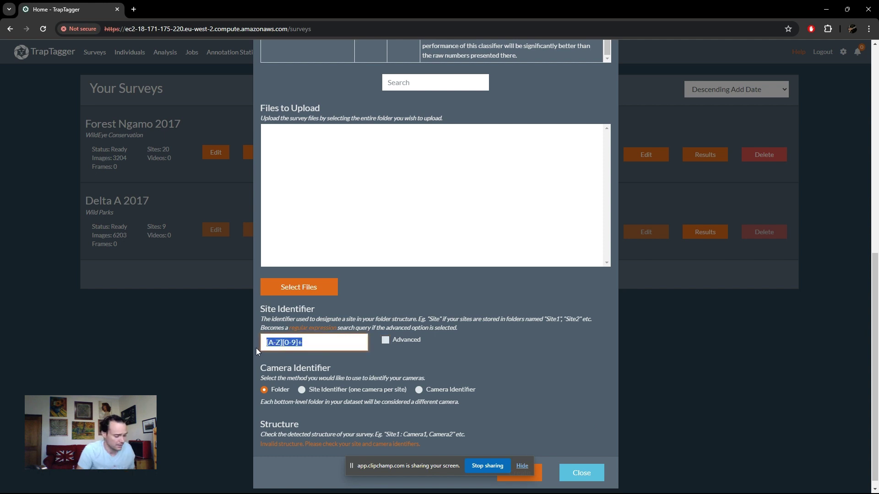
text(K)
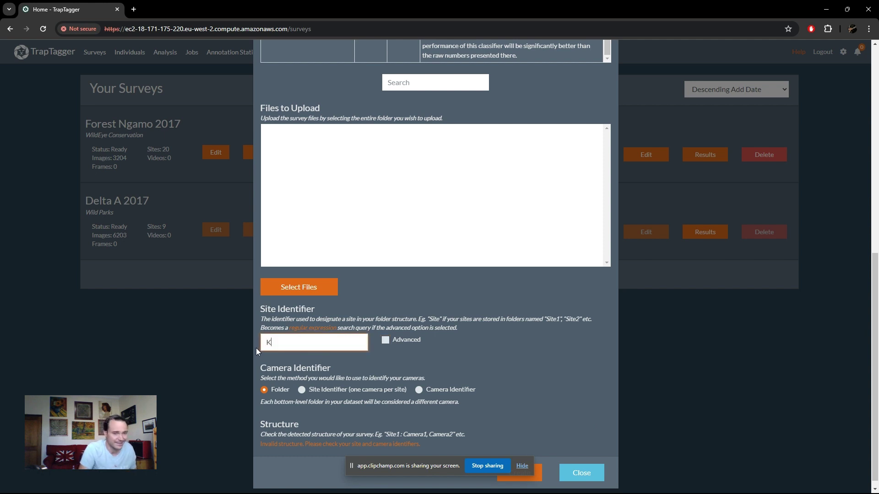
Step: Load Pictures > Camera Trap Data > Kwaluzi2017 for upload, listing its 6204 files
click(329, 291)
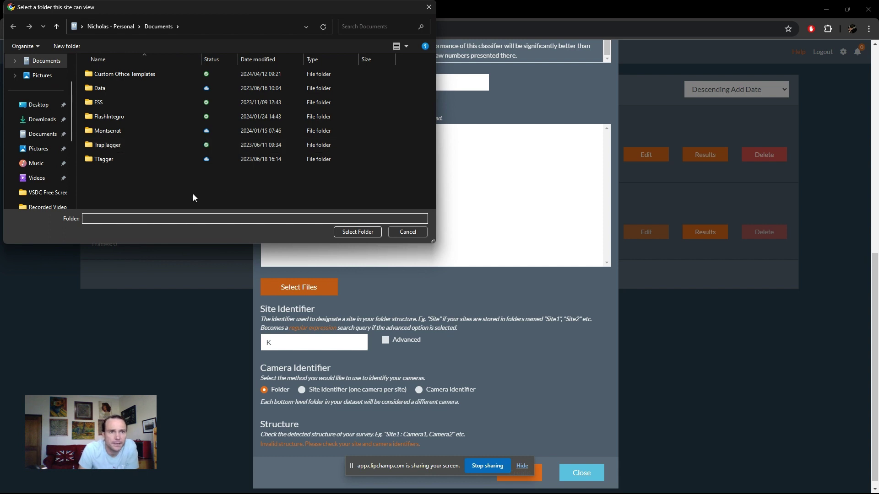
click(40, 149)
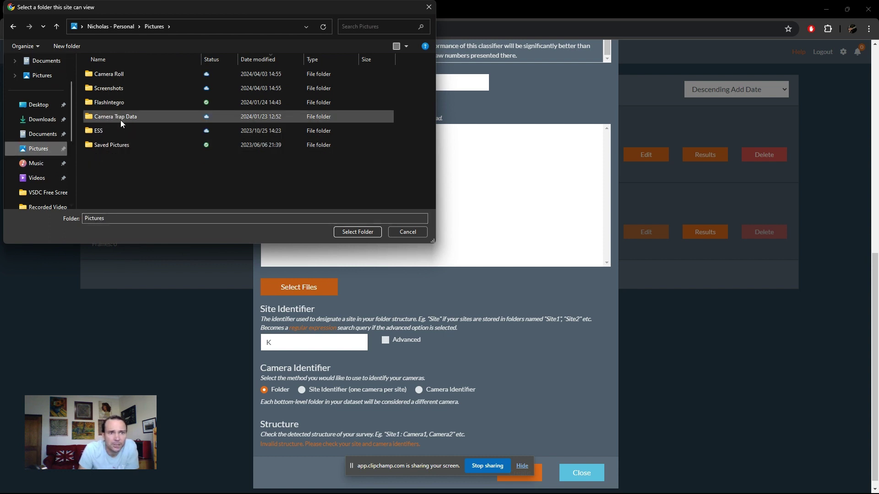
double_click(136, 120)
click(129, 75)
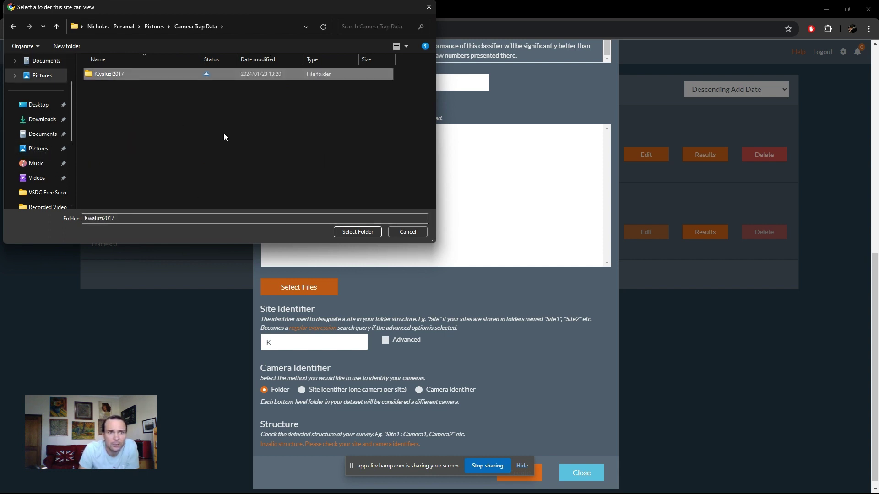
click(360, 232)
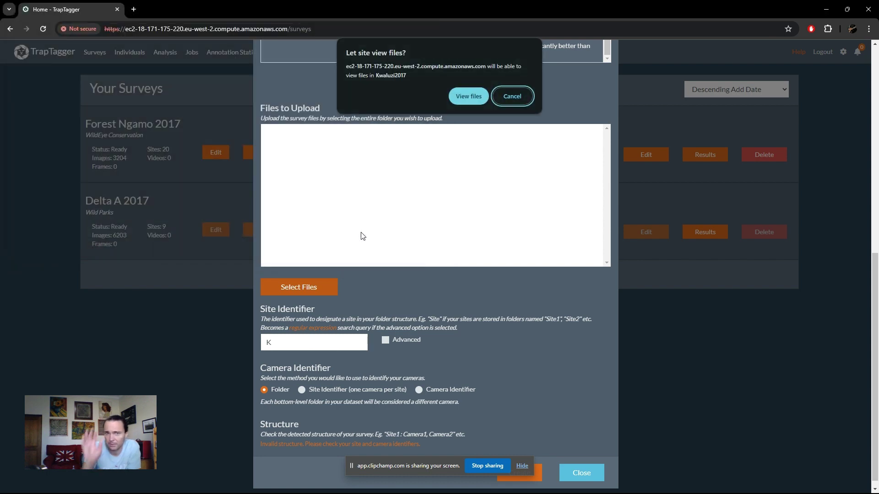
click(467, 97)
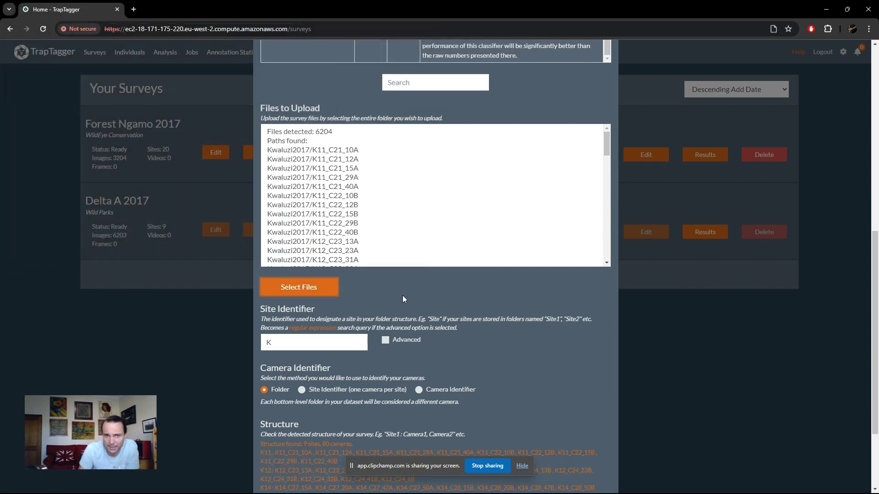
scroll(501, 349, down, 3)
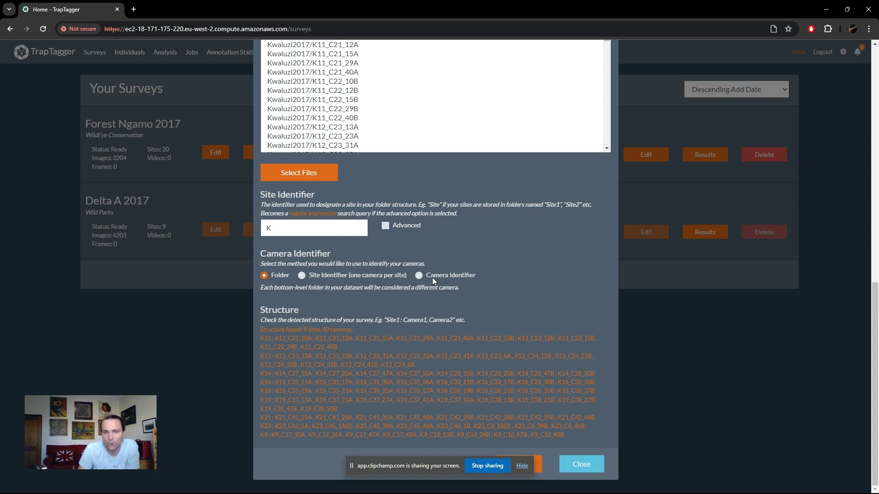
Step: Use camera identifier 'C', detecting 9 sites and 19 cameras such as K11: C21, C22
click(418, 275)
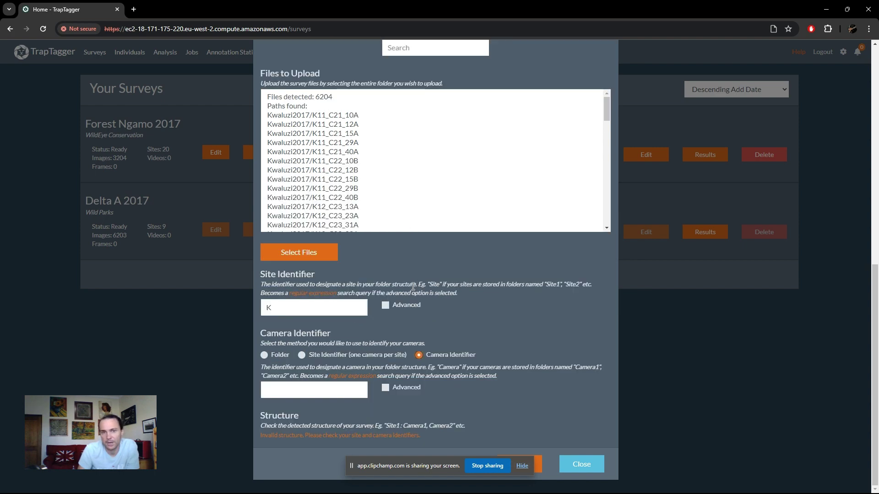
click(334, 390)
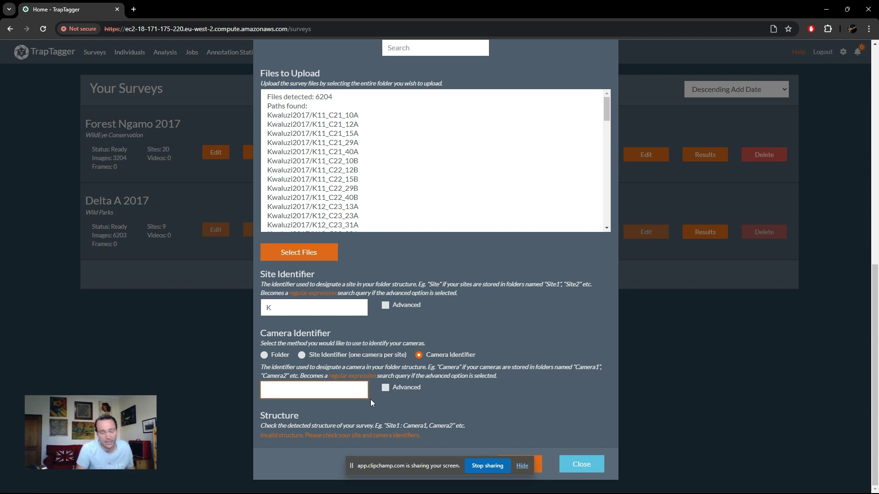
text(C)
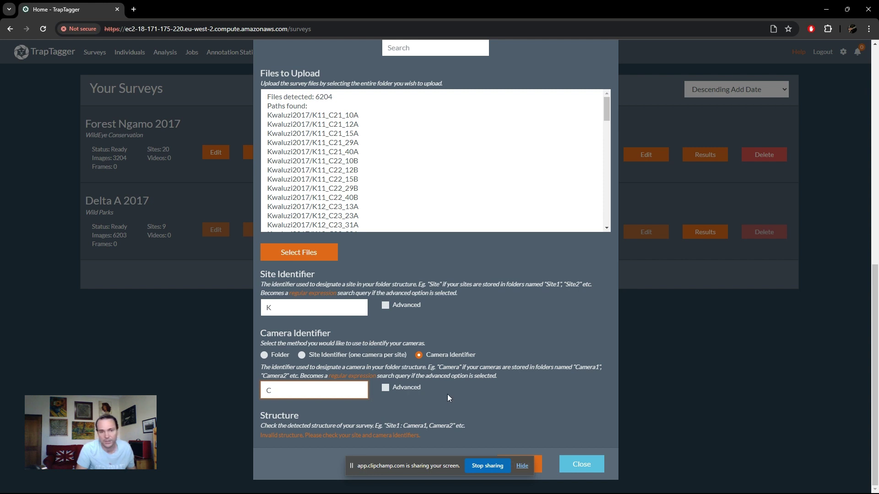
scroll(447, 394, down, 2)
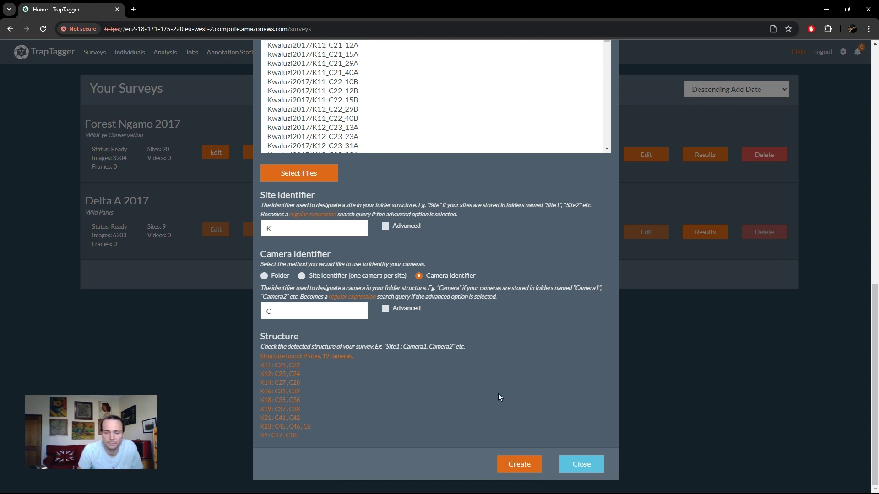
Step: Create the Kwaluzi 2017 survey, dismiss the downloads notice, and pause its 6204-file upload
click(520, 467)
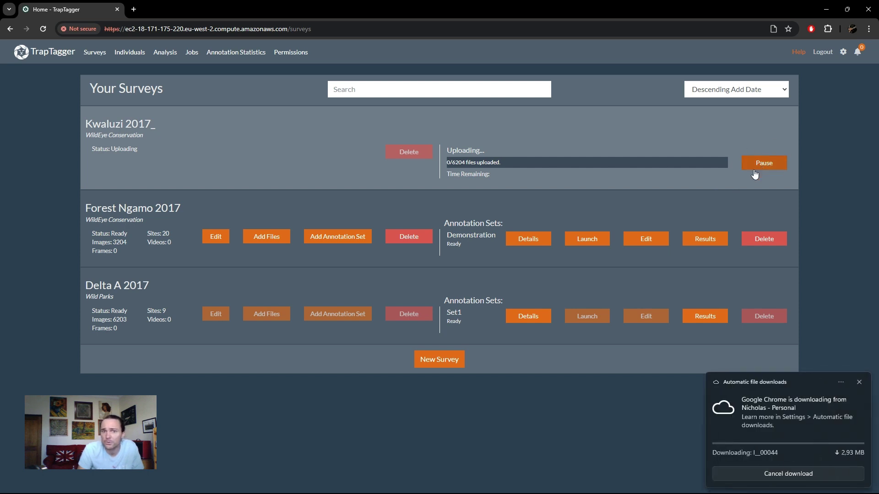
click(860, 383)
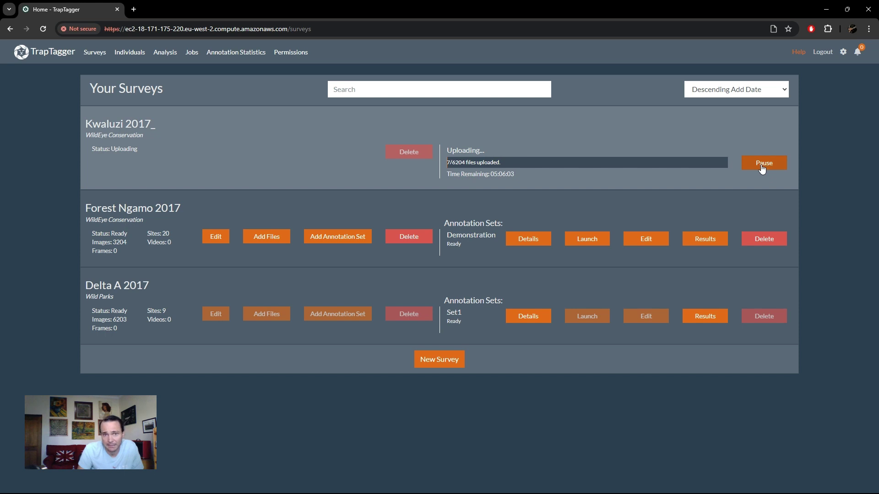
click(762, 168)
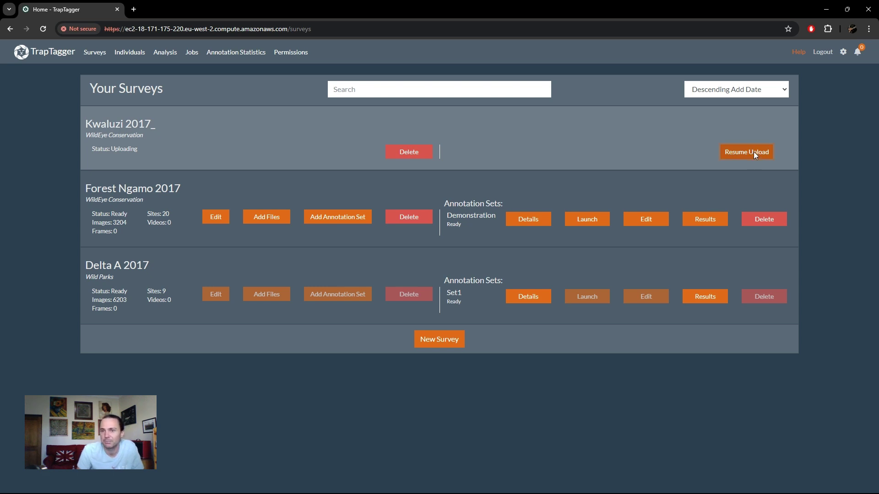
Step: Resume the Kwaluzi 2017_ upload from the Kwaluzi2017 folder and dismiss both downloads notices
click(754, 152)
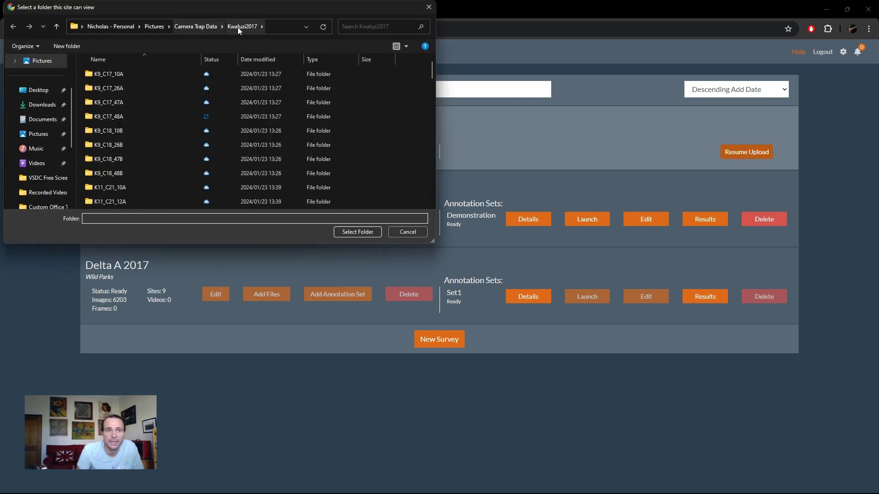
click(204, 26)
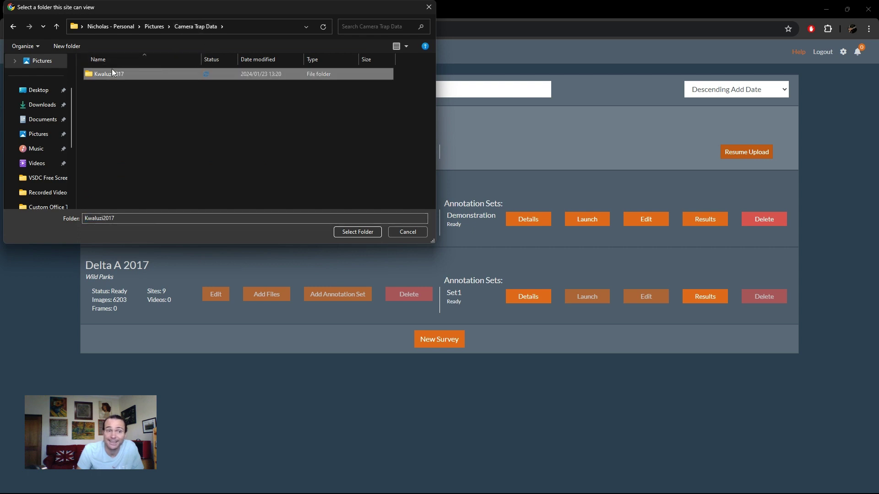
click(361, 234)
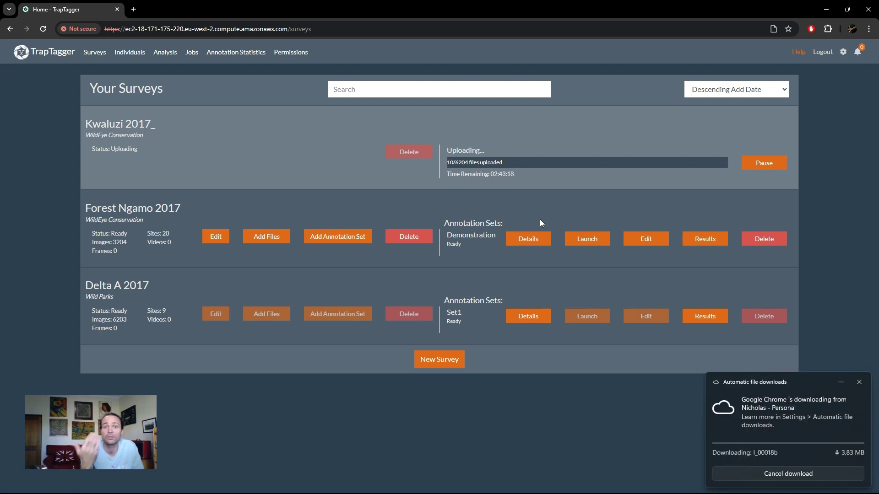
click(860, 382)
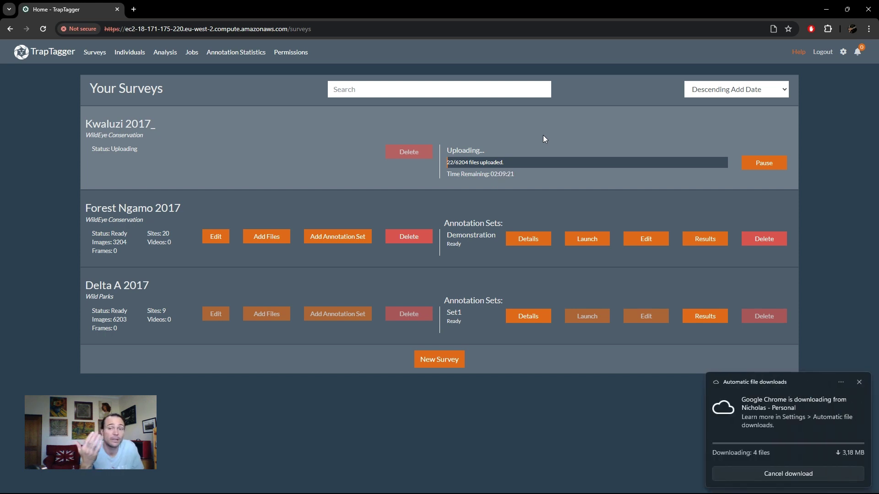
click(861, 382)
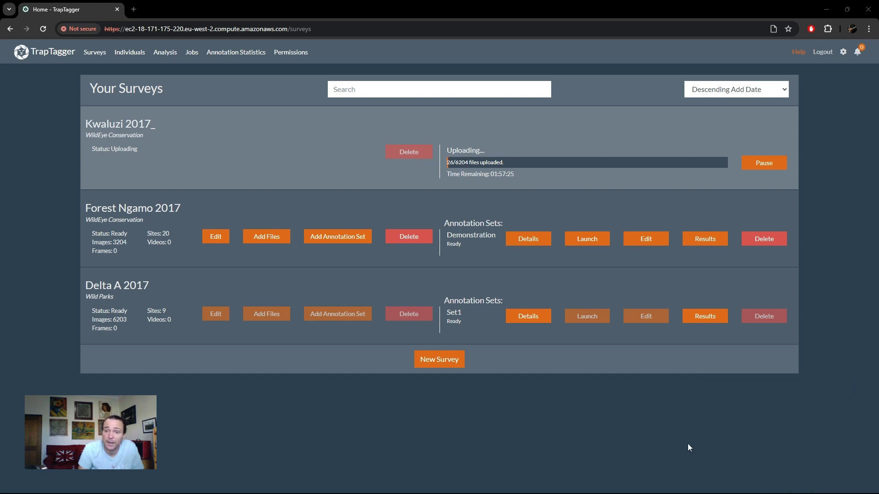